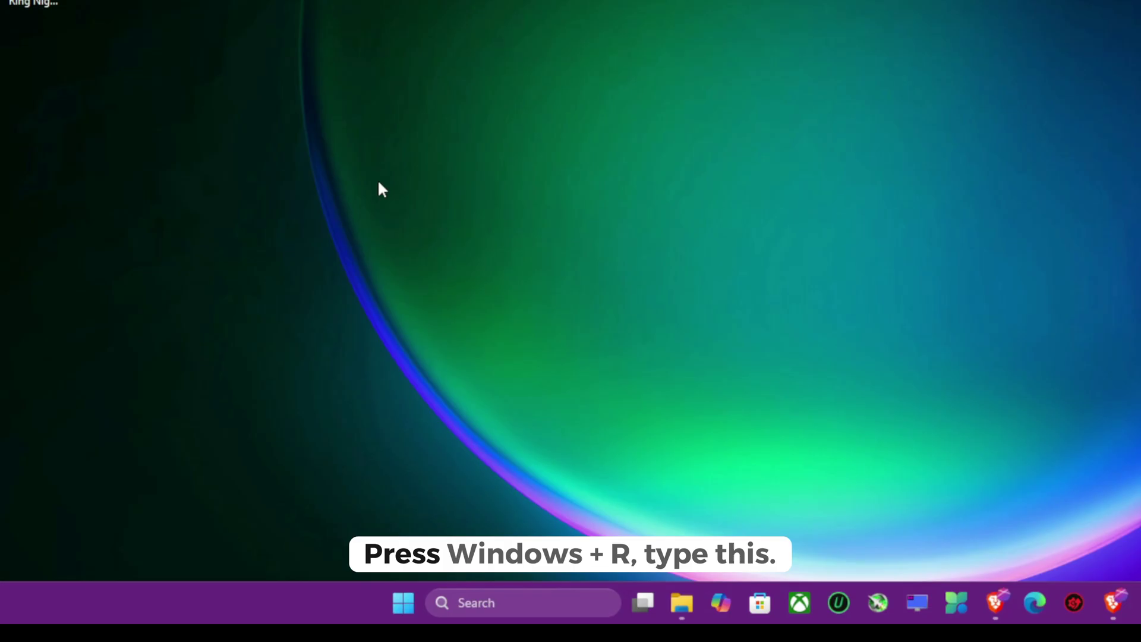
# Step: Open %localappdata%\SB\Saved\Config\WindowsNoEditor from the Run box
pyautogui.press('super+r')
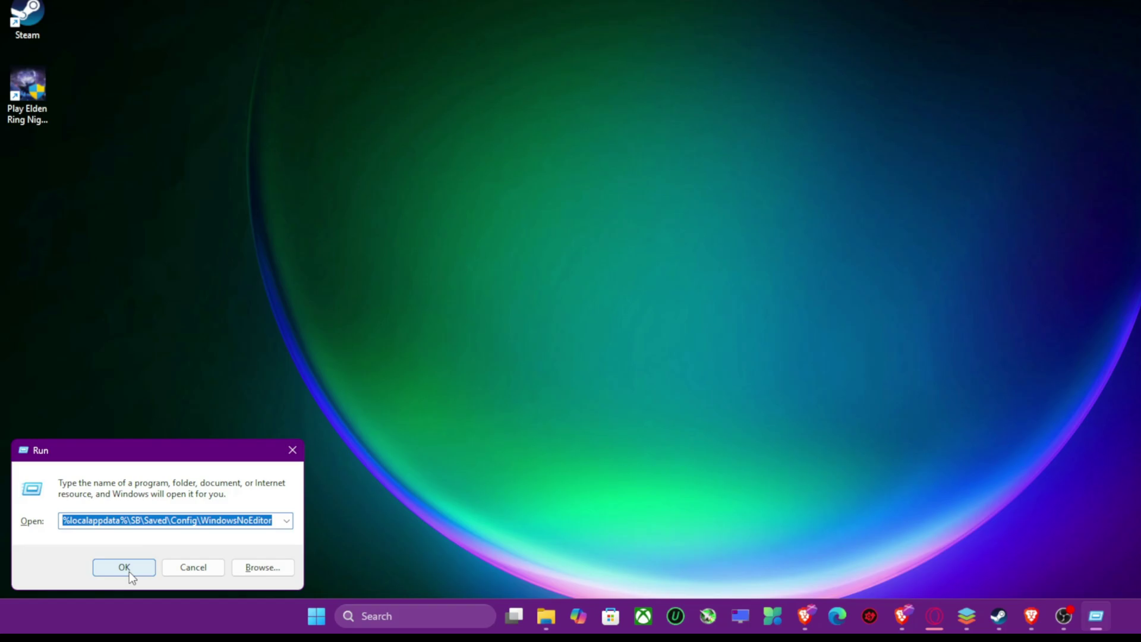
pyautogui.click(151, 543)
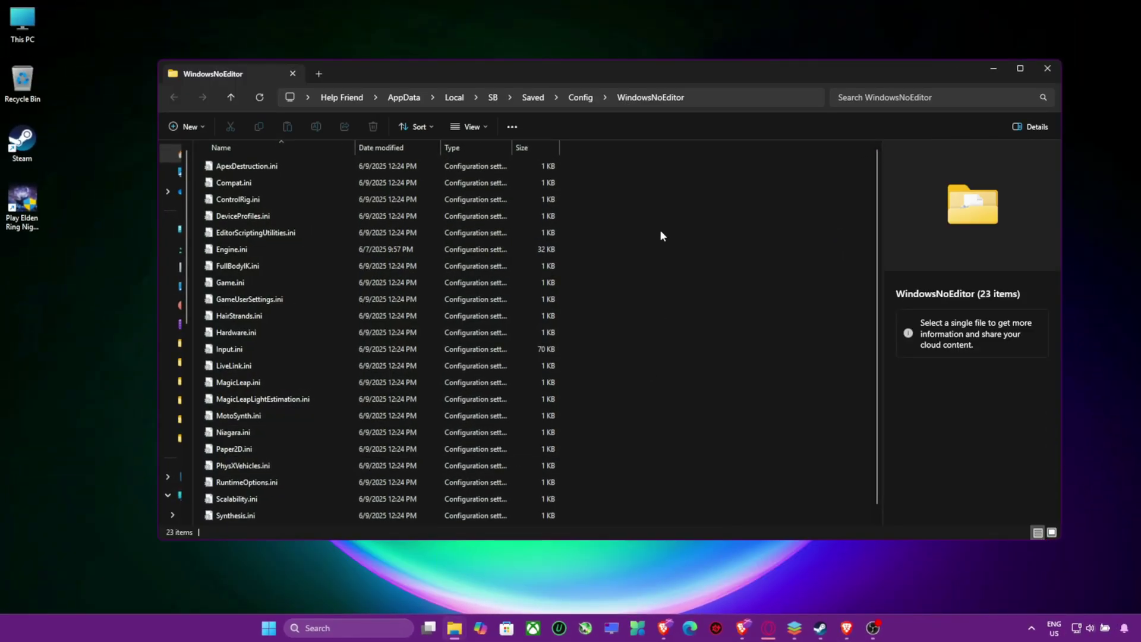
# Step: Select all 23 .ini files in WindowsNoEditor, then close the folder window
pyautogui.hotkey('ctrl', 'a')
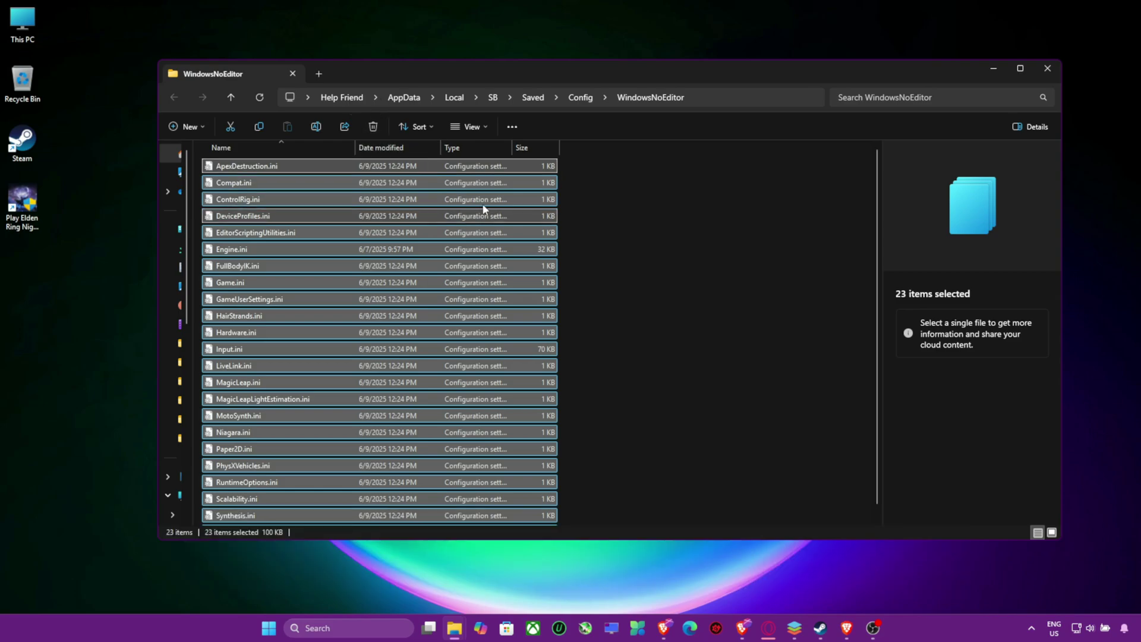
pyautogui.click(1049, 69)
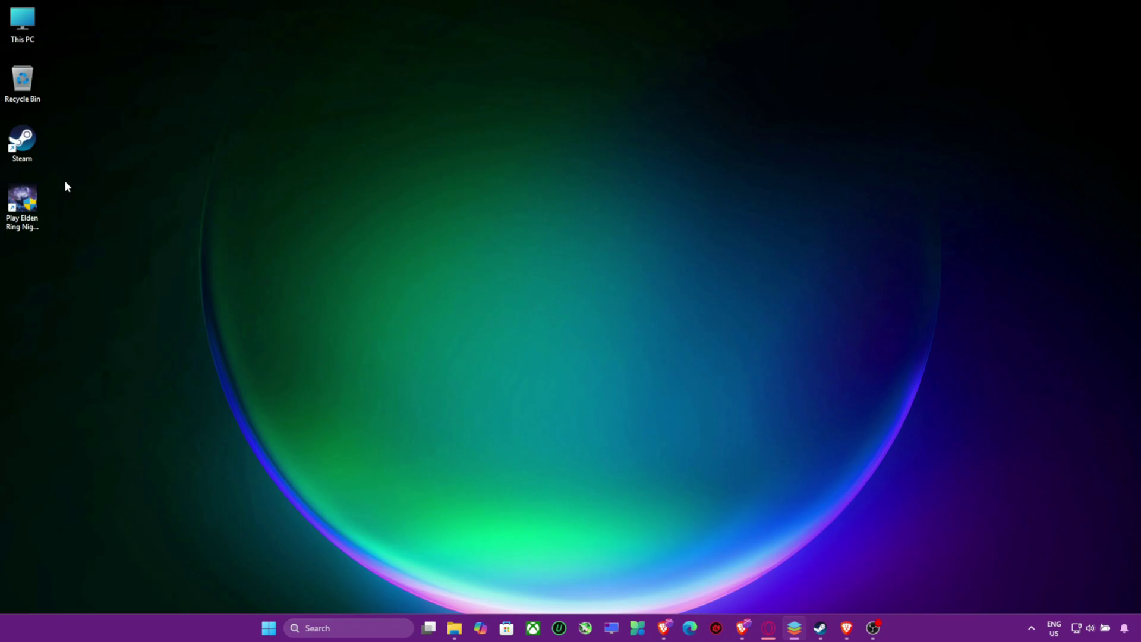
# Step: In Steam, open Play Elden Ring Nightreign's Properties and highlight the -windowed -noborder target flags
pyautogui.doubleClick(22, 142)
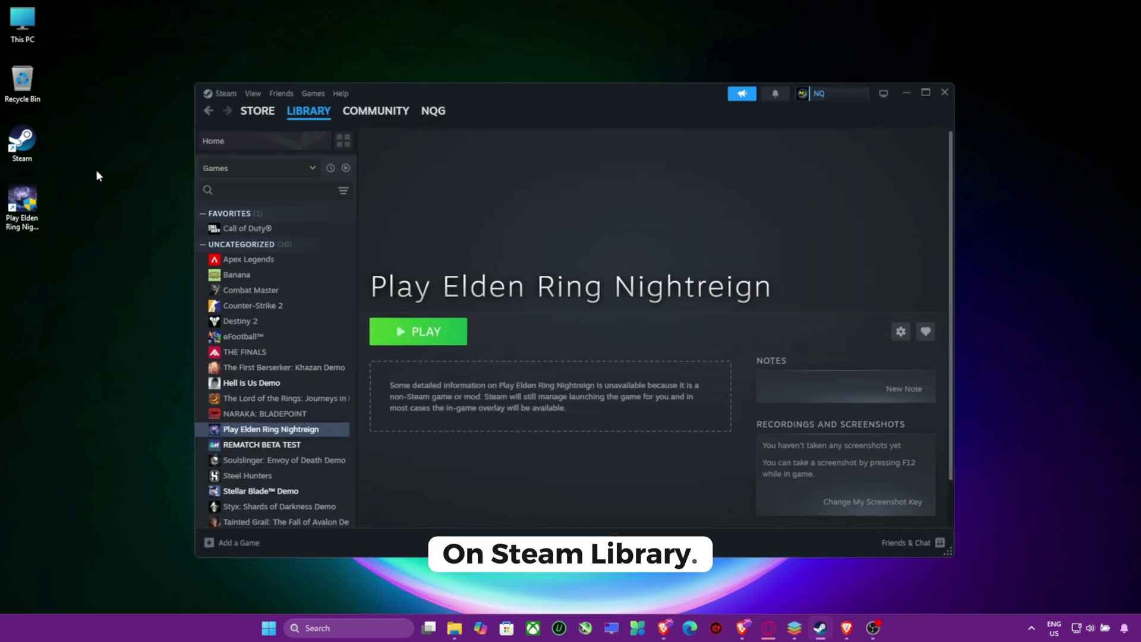
pyautogui.rightClick(315, 432)
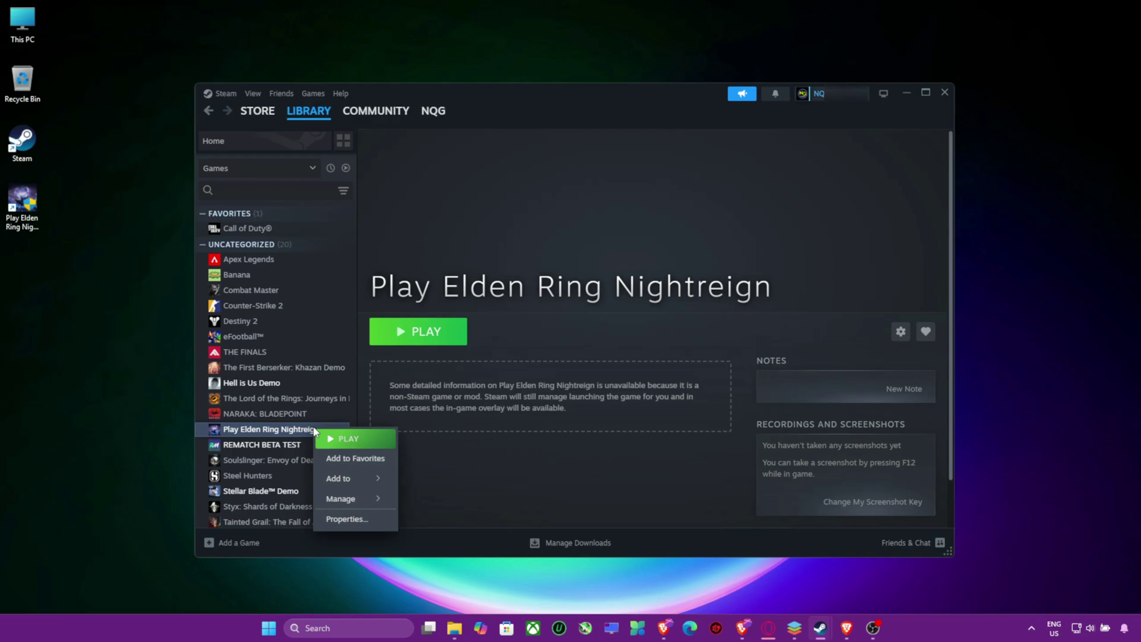
pyautogui.click(357, 520)
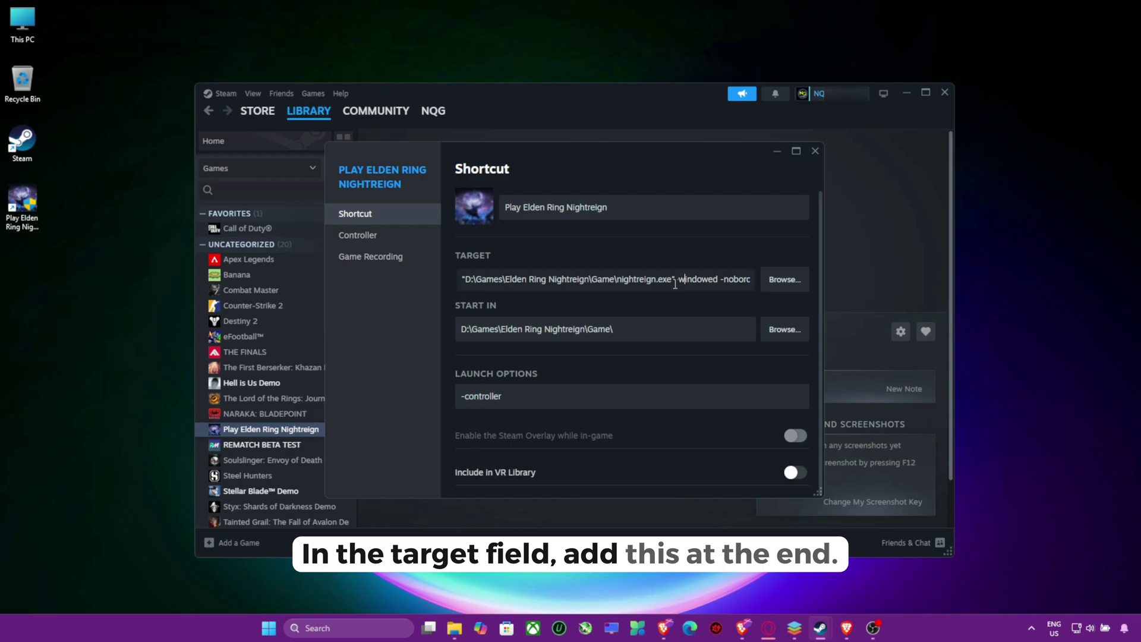
pyautogui.moveTo(677, 278); pyautogui.dragTo(752, 279)
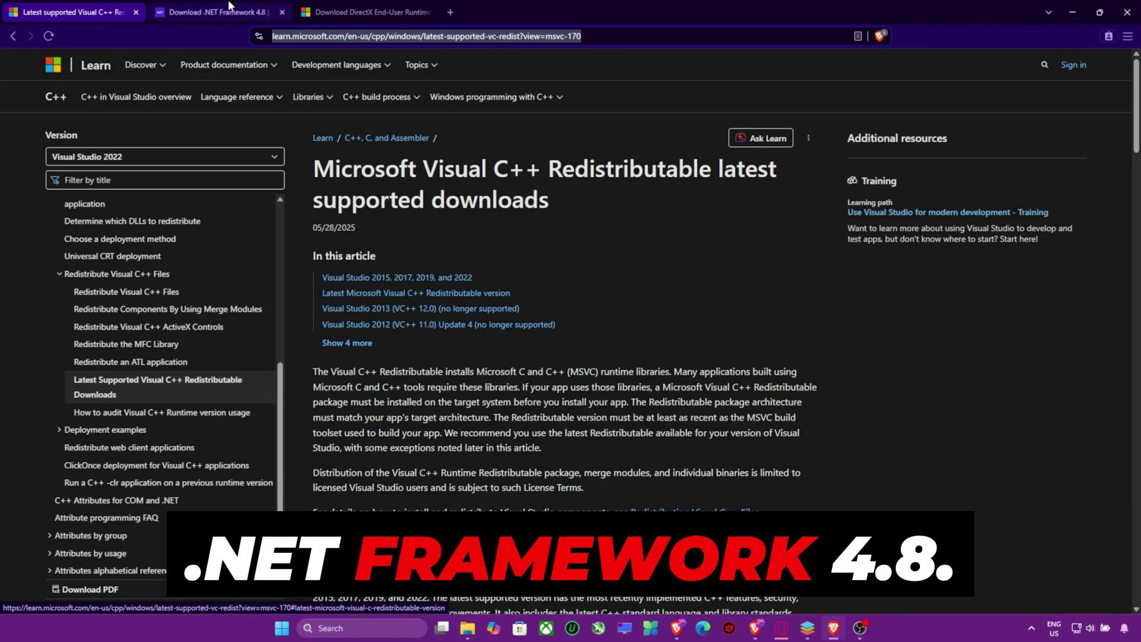
# Step: View the .NET Framework 4.8 page, then the DirectX End-User Runtime Web Installer page
pyautogui.click(231, 7)
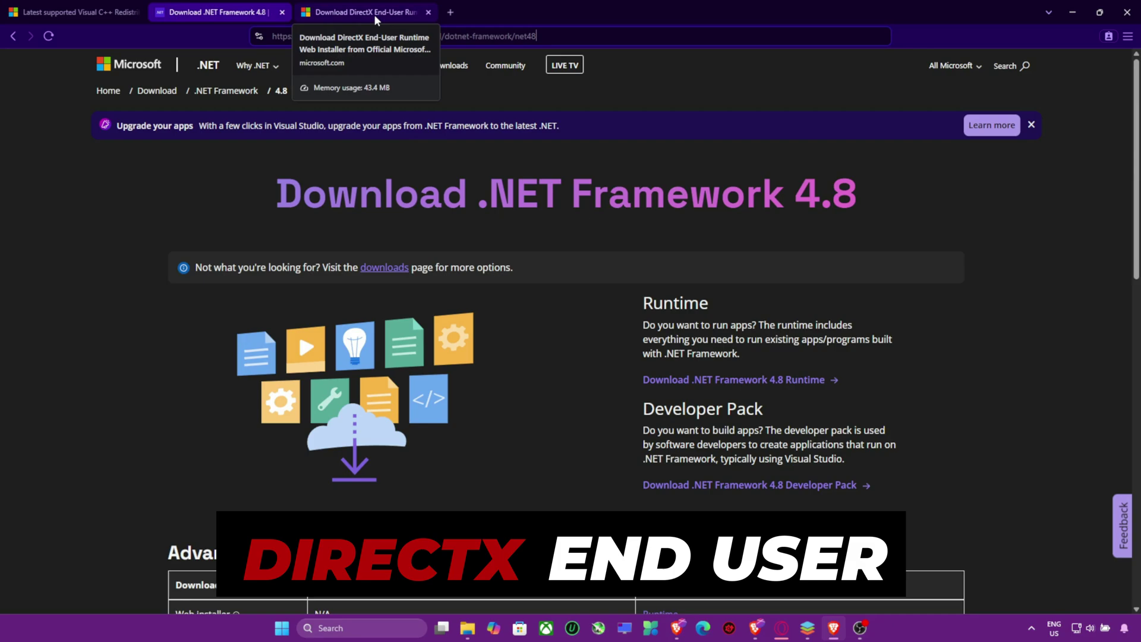
pyautogui.click(373, 15)
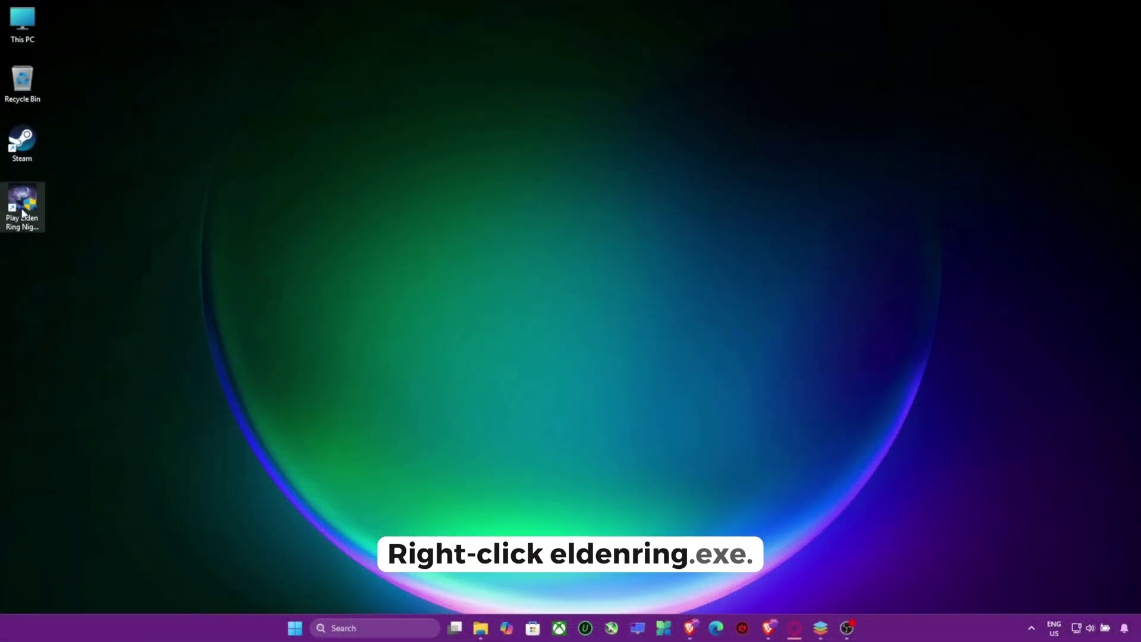
# Step: Bring up the desktop shortcut's Compatibility settings and the high DPI settings for nightreign.exe
pyautogui.rightClick(23, 212)
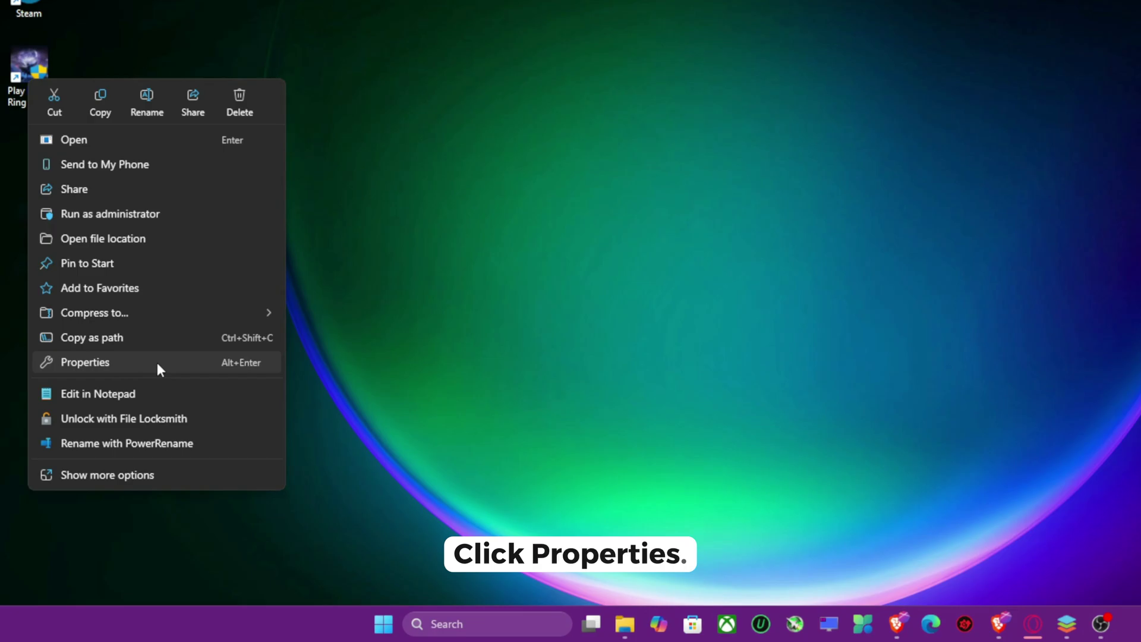
pyautogui.click(157, 364)
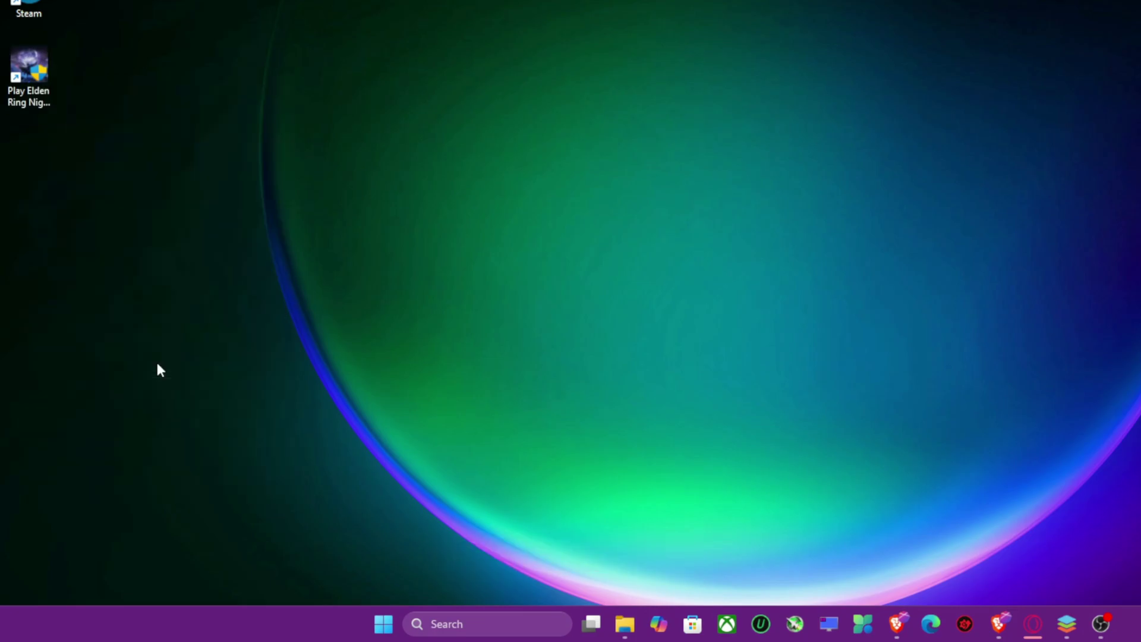
pyautogui.click(223, 136)
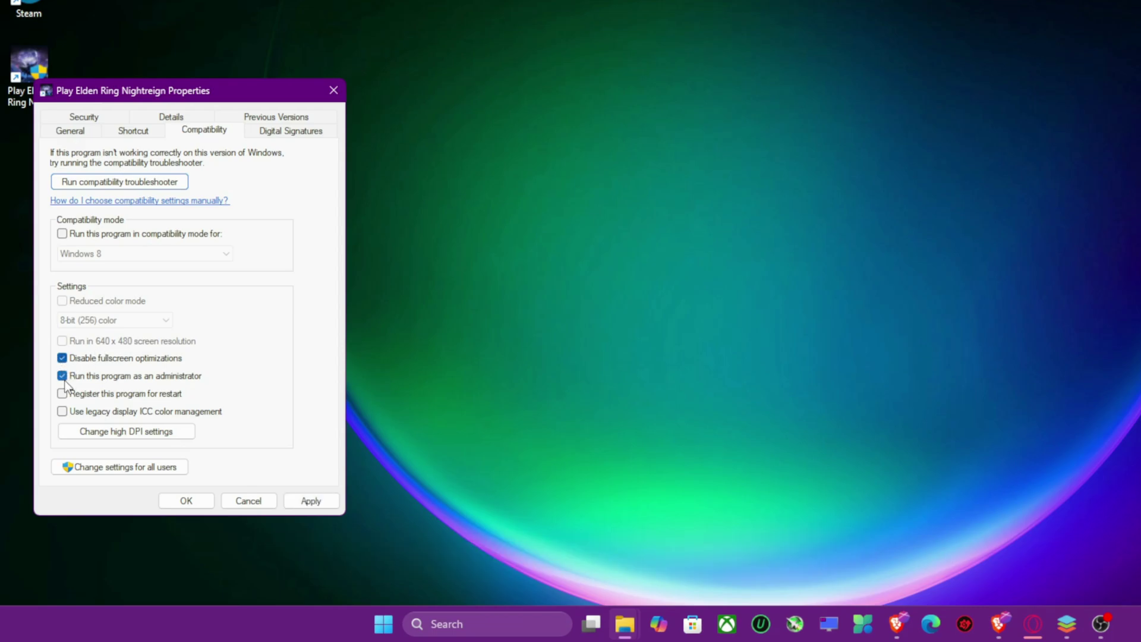
pyautogui.click(173, 435)
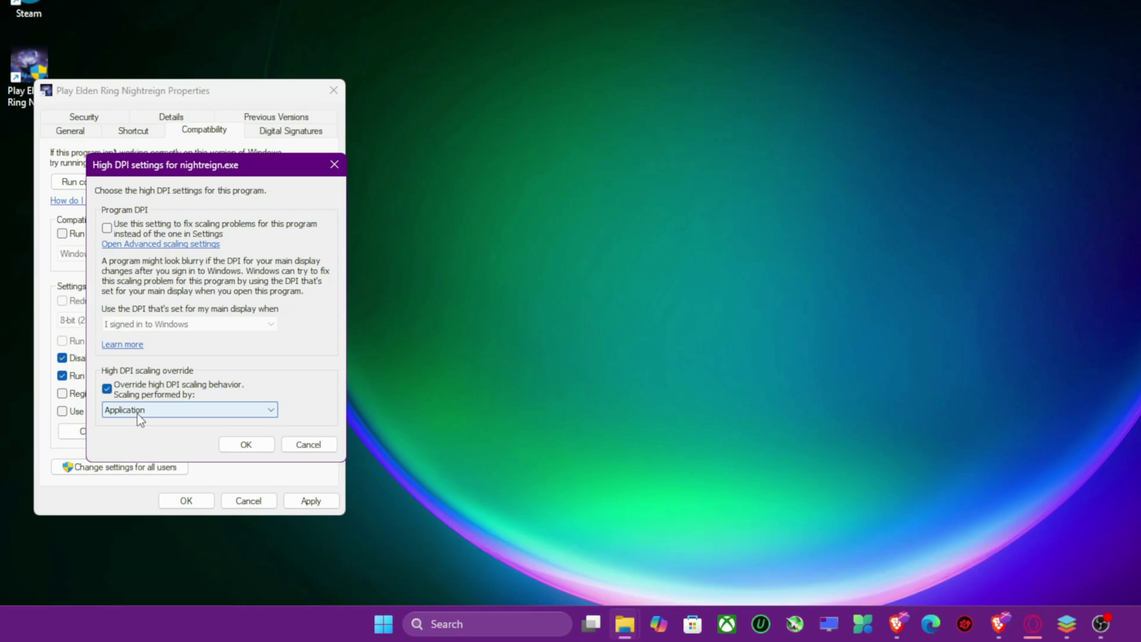
# Step: Keep high DPI scaling performed by Application, confirm it, and save the shortcut properties
pyautogui.click(137, 413)
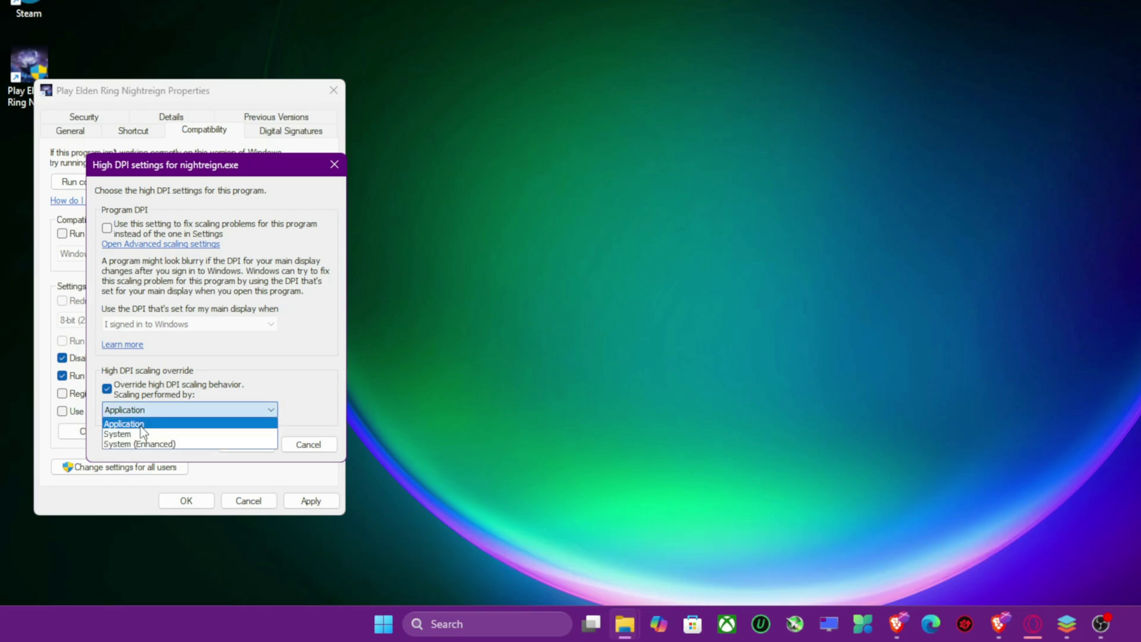
pyautogui.click(141, 426)
pyautogui.click(272, 449)
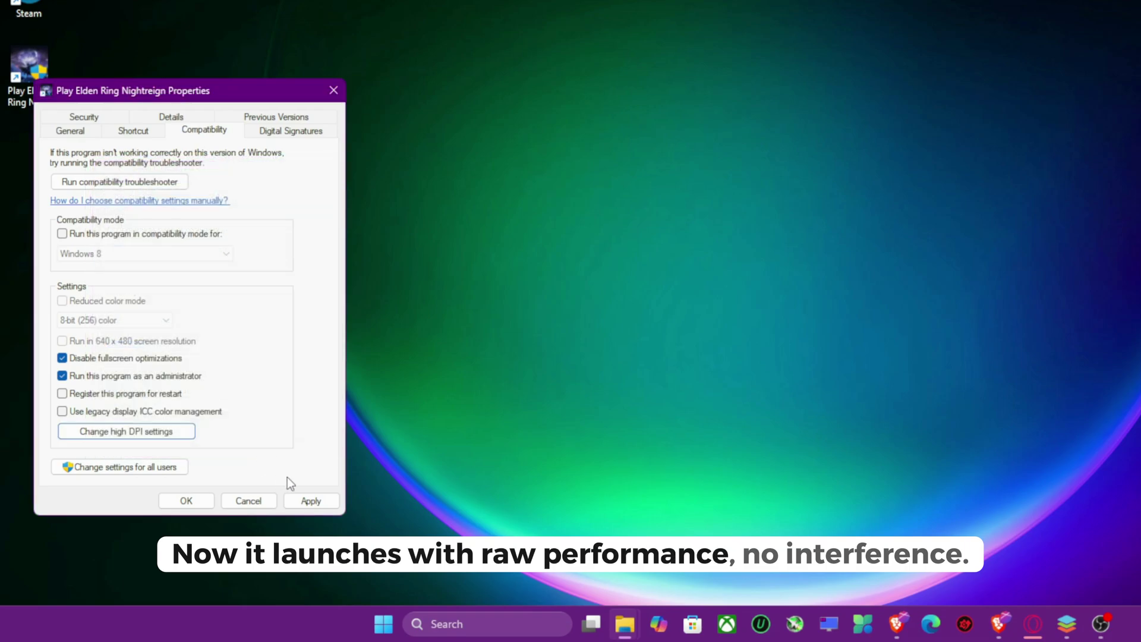
pyautogui.click(186, 500)
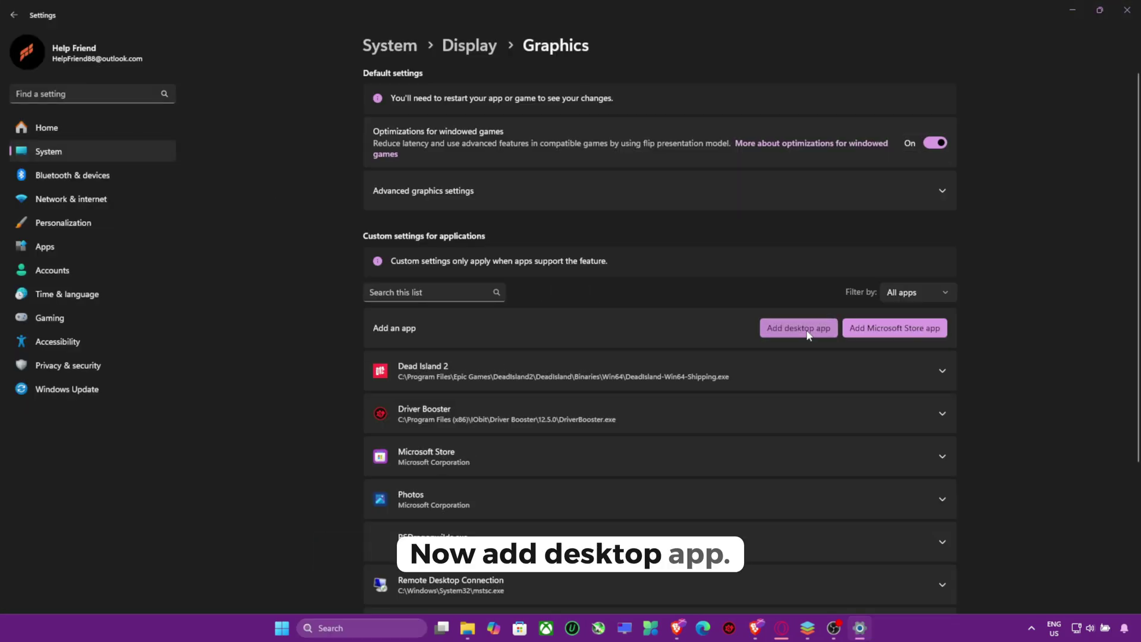
# Step: Add nightreign.exe from the Elden Ring Nightreign Game folder to the graphics app list
pyautogui.click(809, 328)
pyautogui.doubleClick(400, 248)
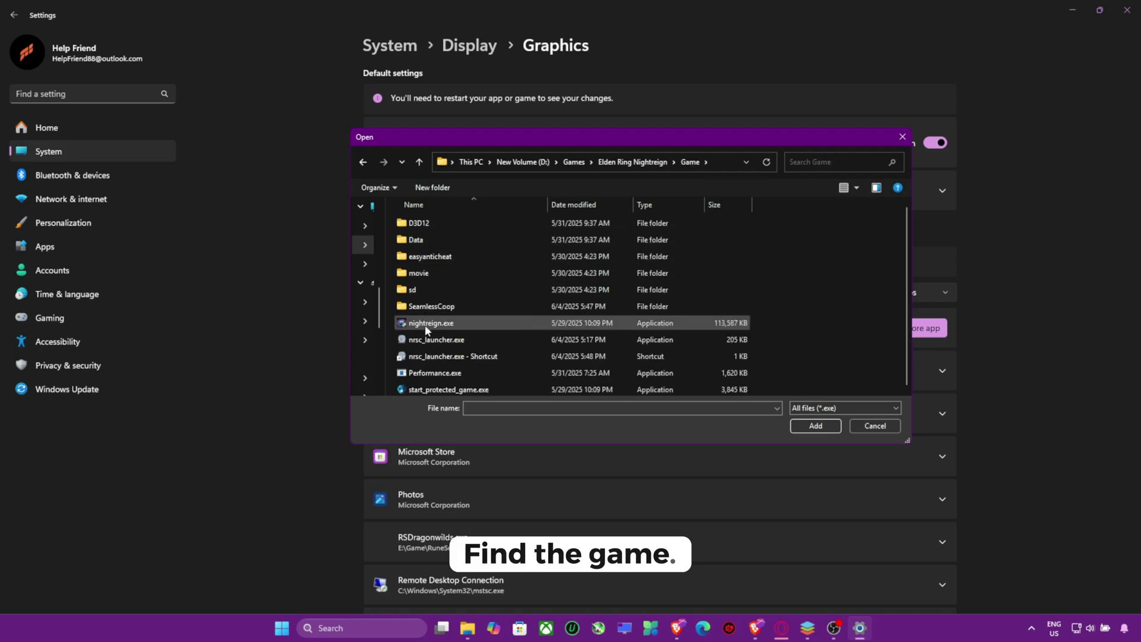
pyautogui.click(437, 324)
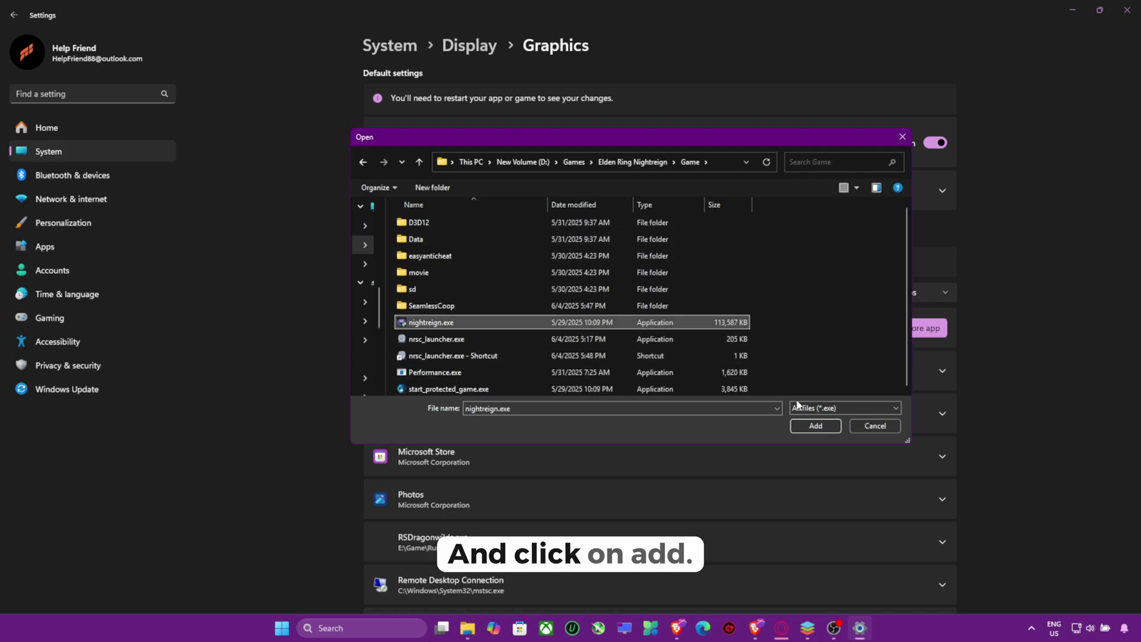
pyautogui.click(815, 426)
# Step: Set the ELDEN RING NIGHTREIGN GPU preference to High Performance (Radeon RX 5500M)
pyautogui.scroll(-4, 624, 297)
pyautogui.click(624, 229)
pyautogui.click(891, 251)
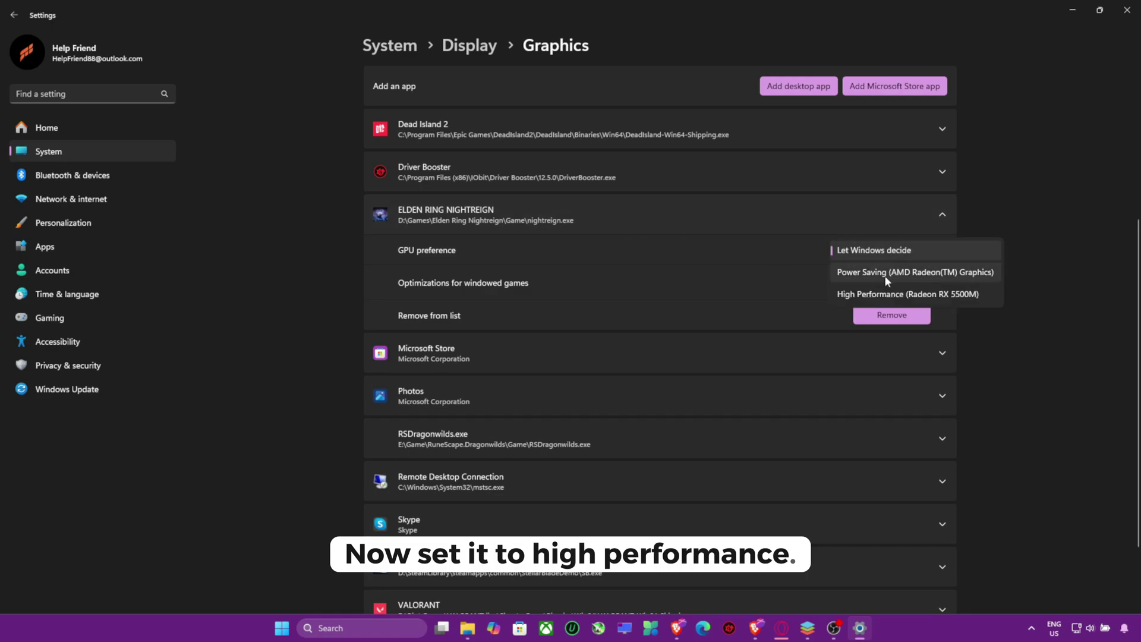
pyautogui.click(875, 292)
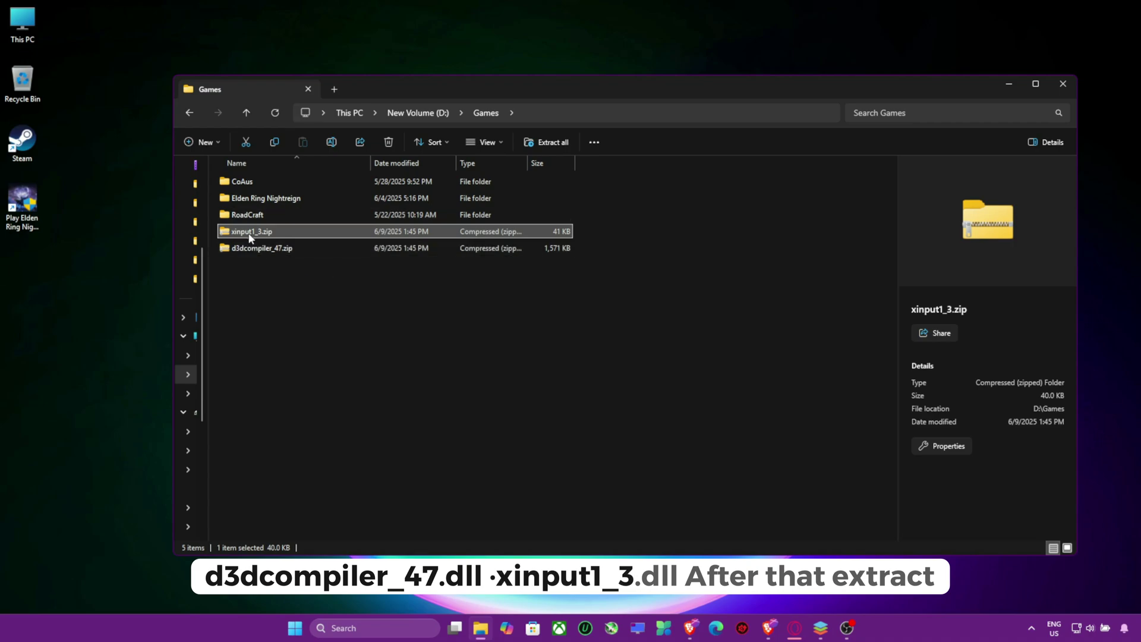
# Step: Extract xinput1_3.zip into its own folder, return to D:\Games, and close the Explorer windows
pyautogui.rightClick(250, 236)
pyautogui.click(297, 328)
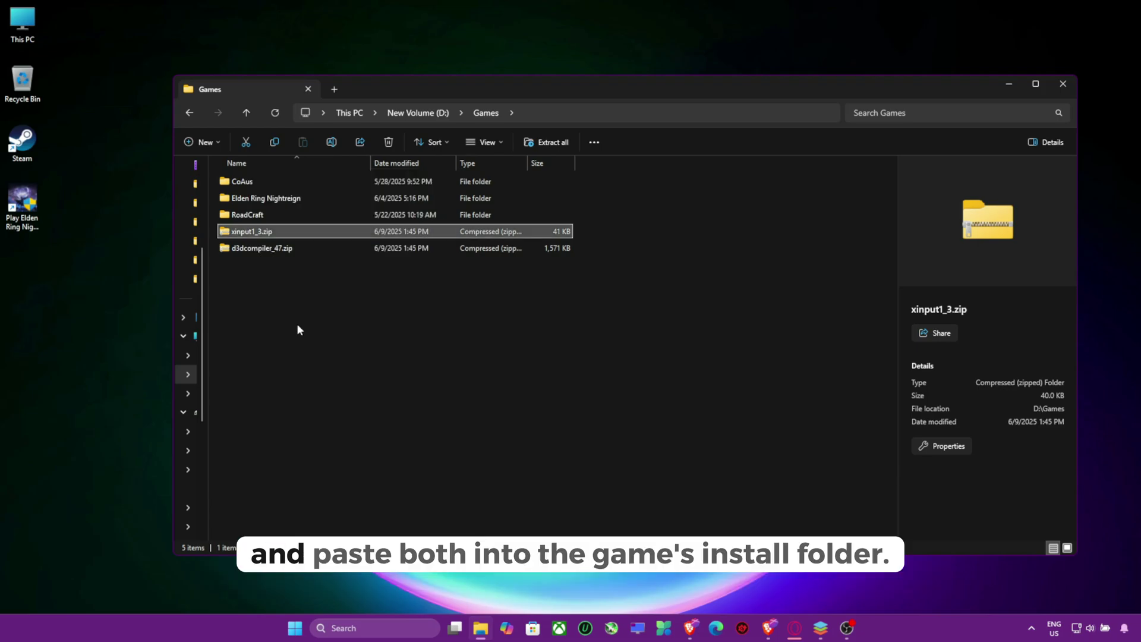
pyautogui.click(678, 427)
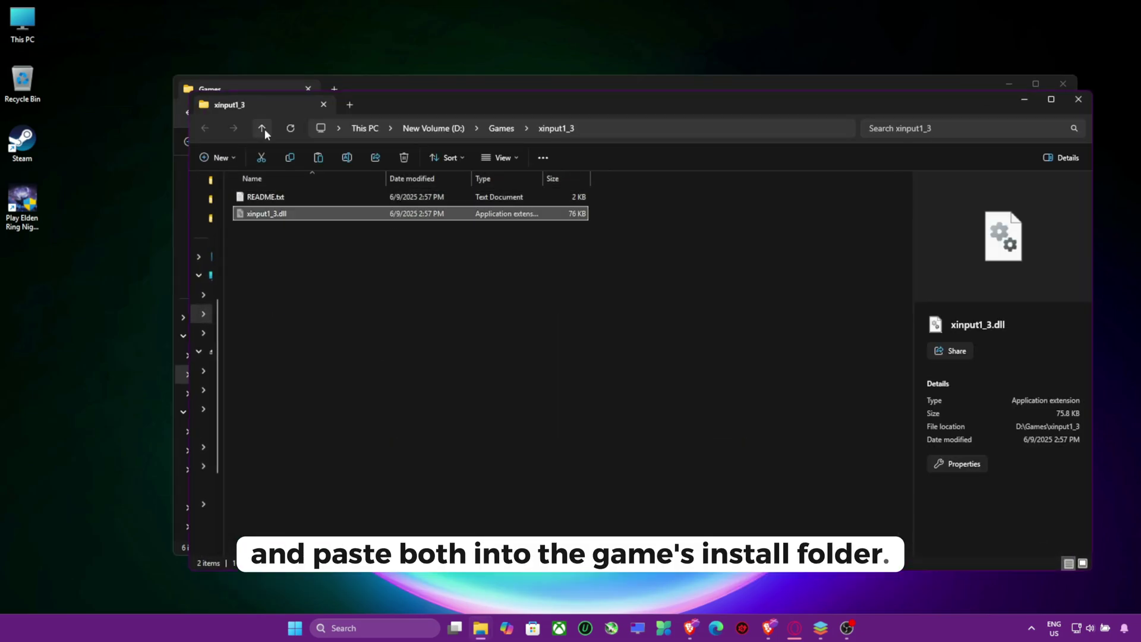
pyautogui.click(262, 128)
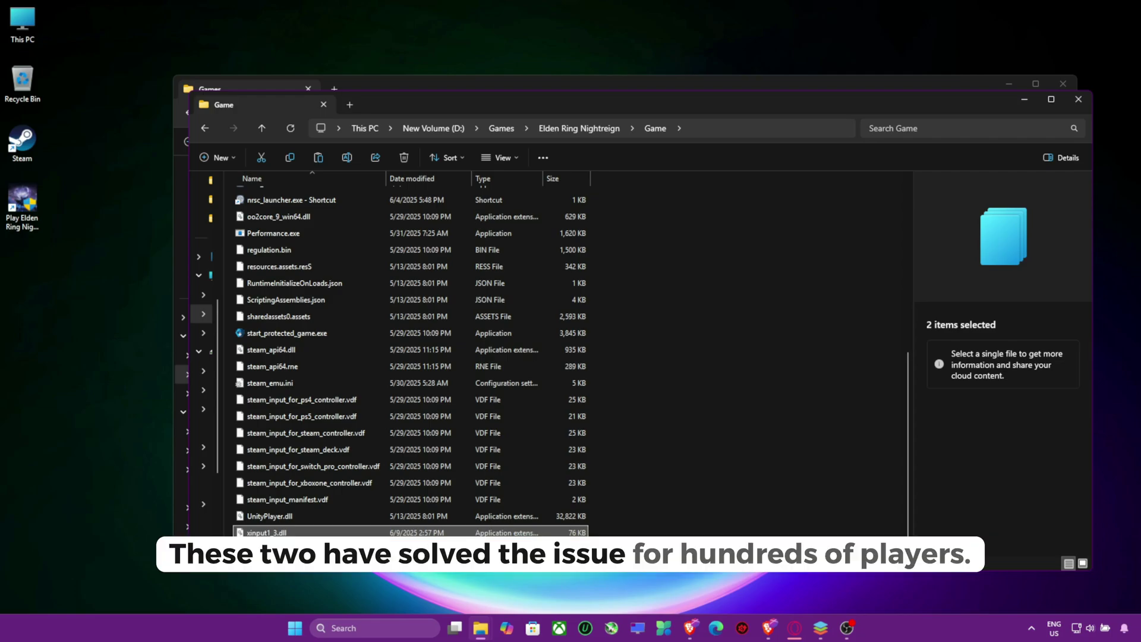
pyautogui.click(1079, 100)
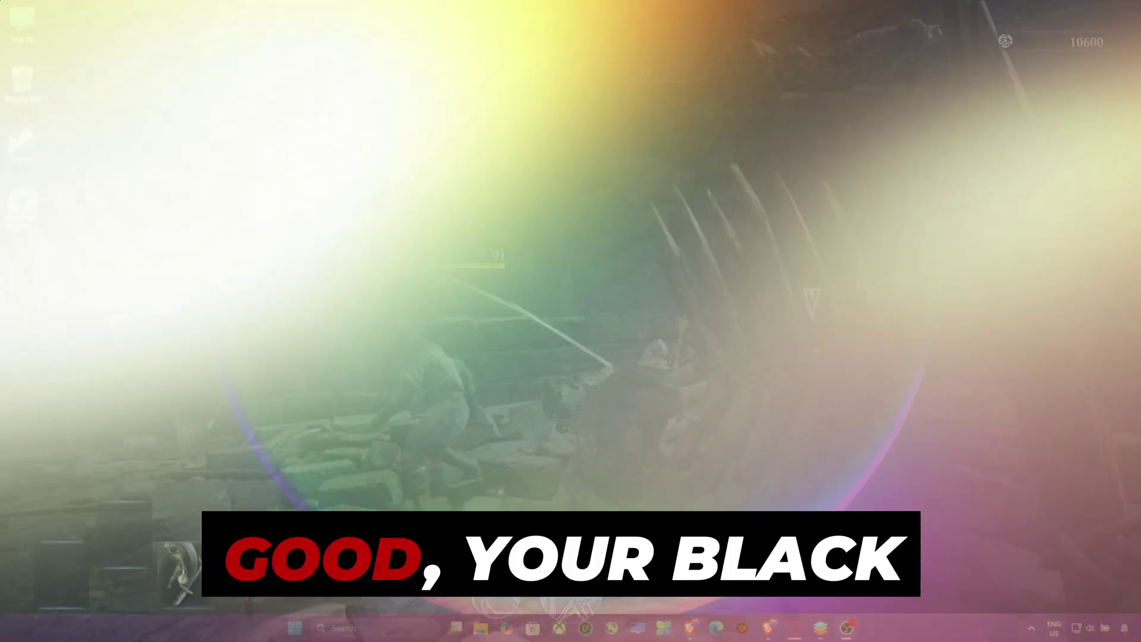